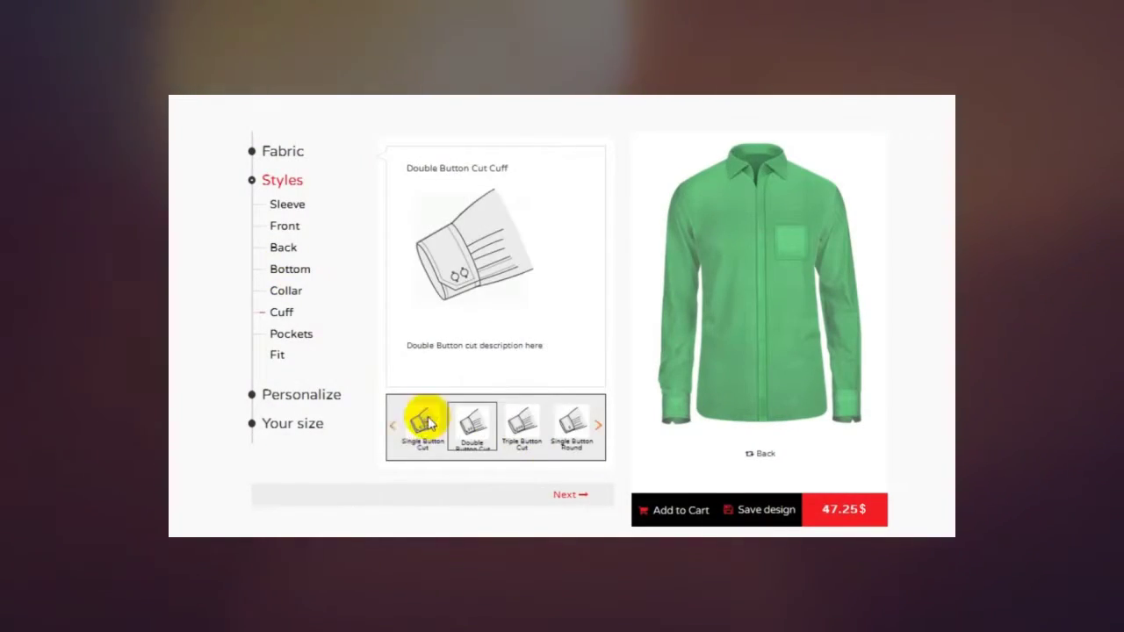
Start the designer on the Fabric step with the default B001 short-sleeve shirt at 35.00$
{"action": "left_click", "coordinate": [409, 427]}
{"action": "left_click", "coordinate": [281, 334]}
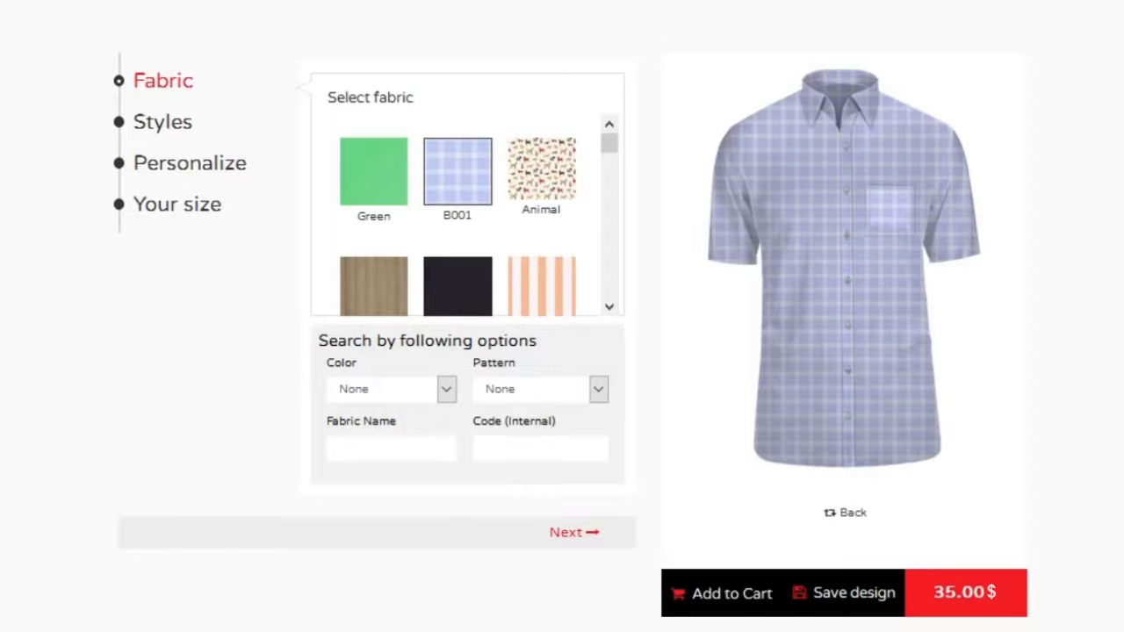
Apply the plain Green fabric to the shirt, raising the price to 37.25$
{"action": "left_click", "coordinate": [151, 84]}
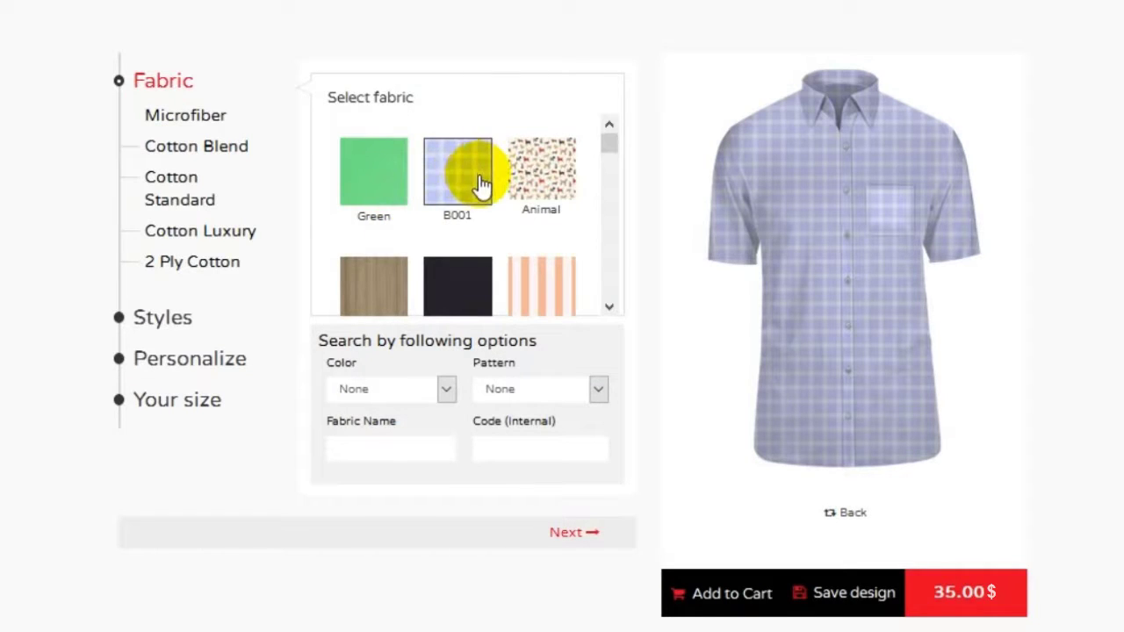
{"action": "scroll", "coordinate": [481, 184], "scroll_direction": "down", "scroll_amount": 3}
{"action": "scroll", "coordinate": [484, 188], "scroll_direction": "up", "scroll_amount": 3}
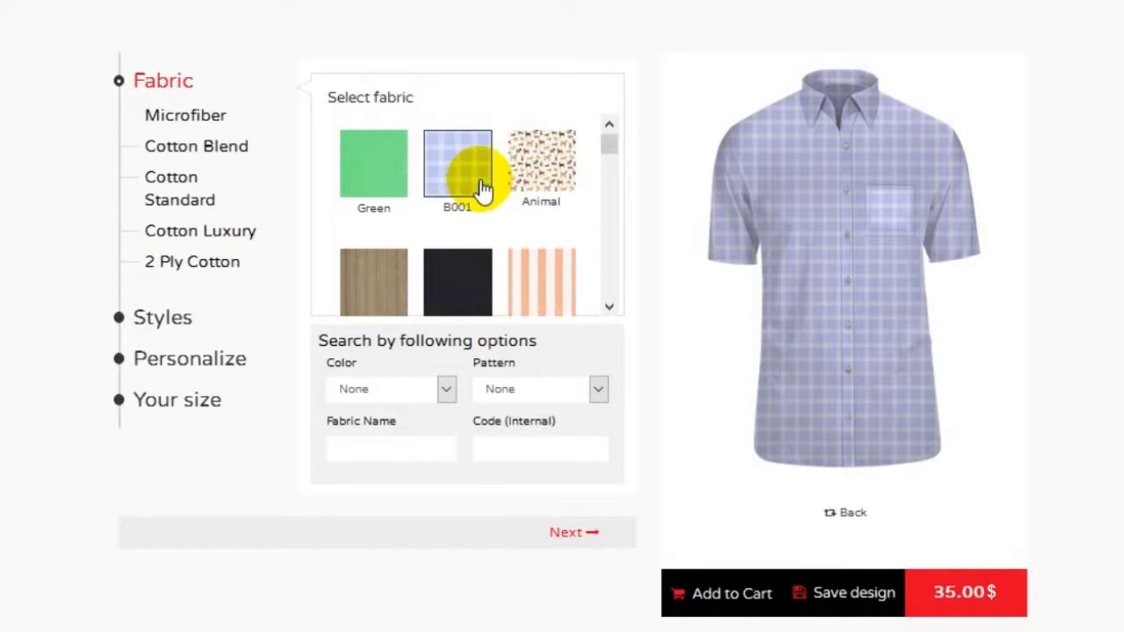
{"action": "left_click", "coordinate": [397, 180]}
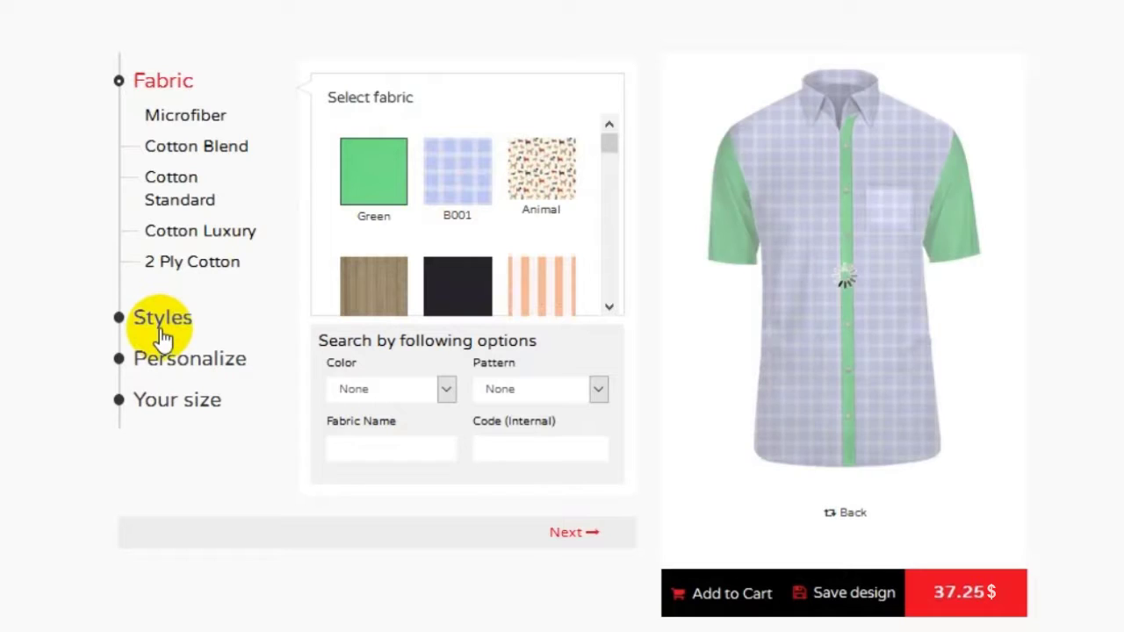
Give the shirt Long sleeves under Styles > Sleeve
{"action": "left_click", "coordinate": [161, 330]}
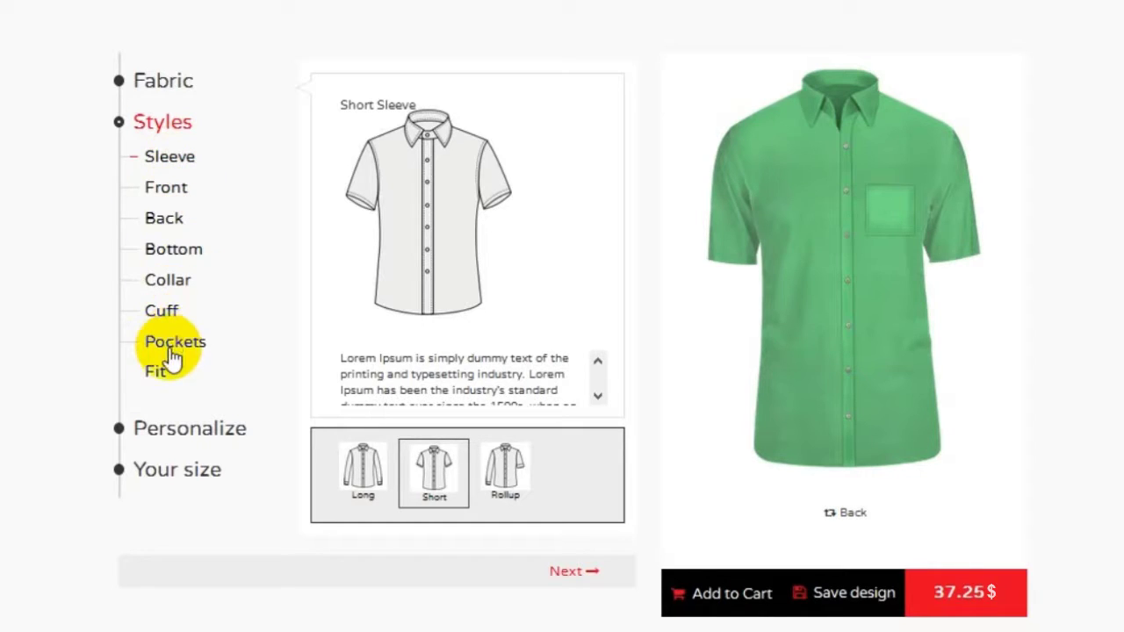
{"action": "left_click", "coordinate": [186, 165]}
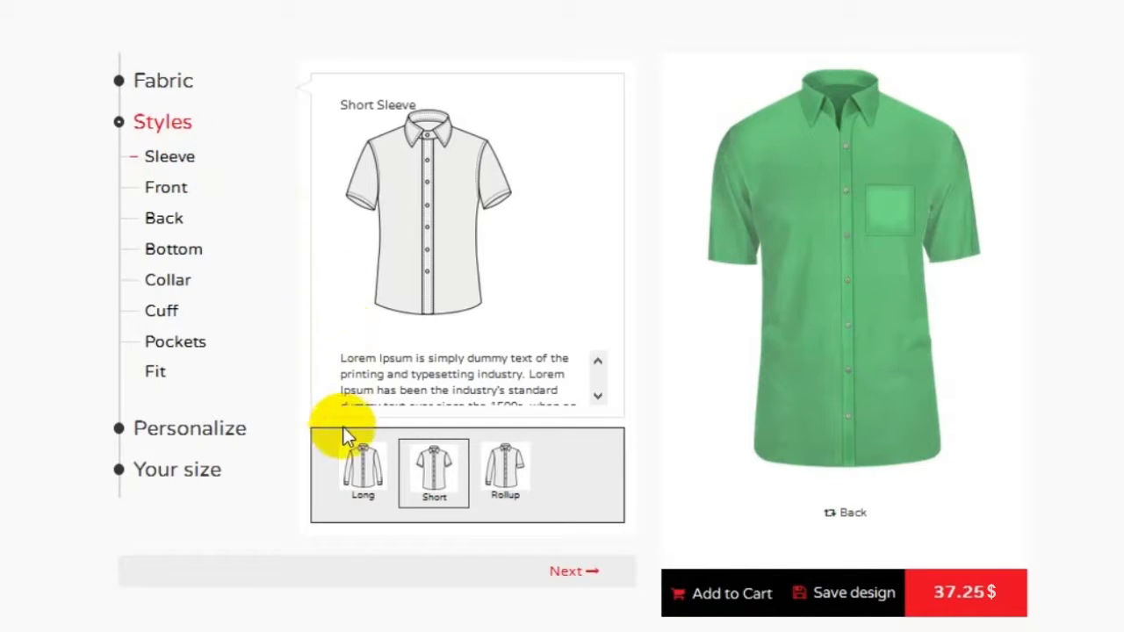
{"action": "left_click", "coordinate": [366, 484]}
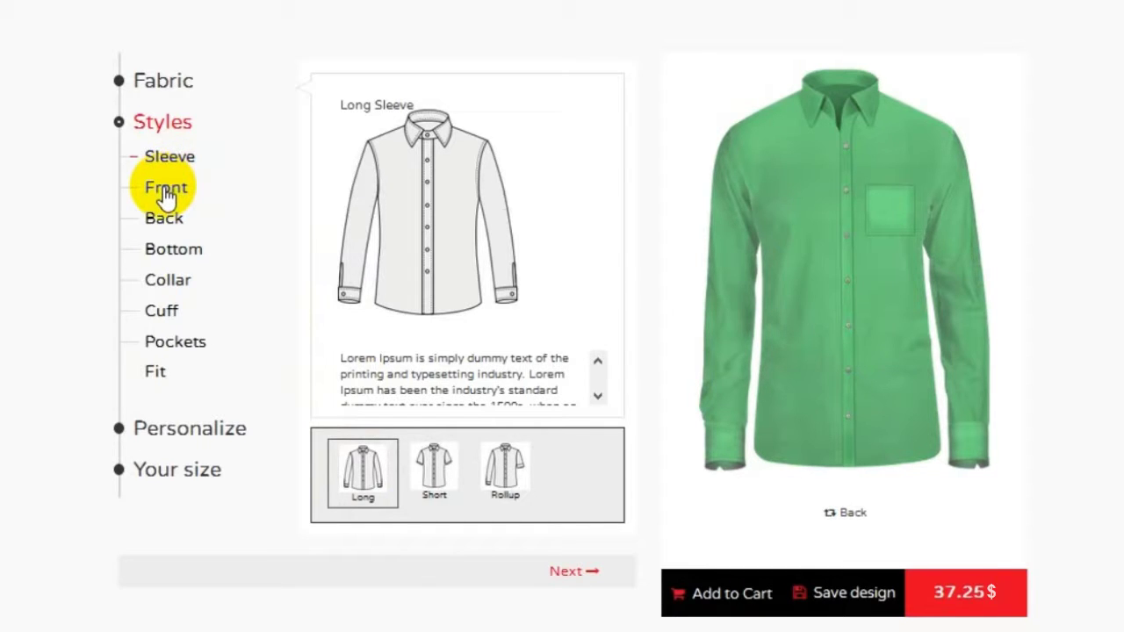
Give the shirt a Hidden Button front, then show the Back style options
{"action": "left_click", "coordinate": [166, 190]}
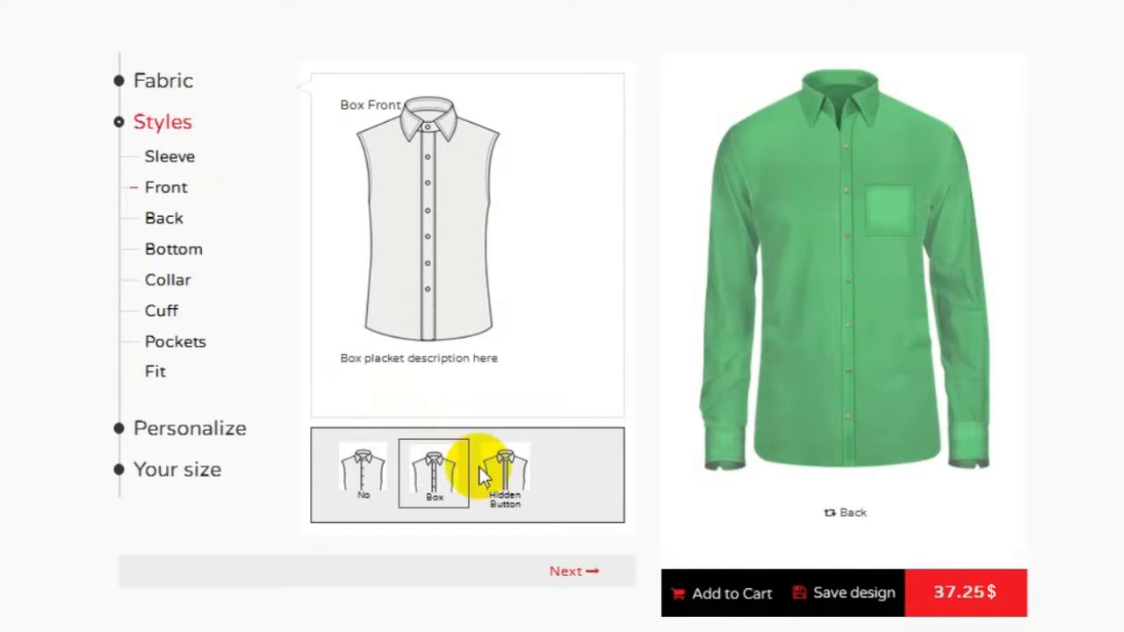
{"action": "left_click", "coordinate": [505, 472]}
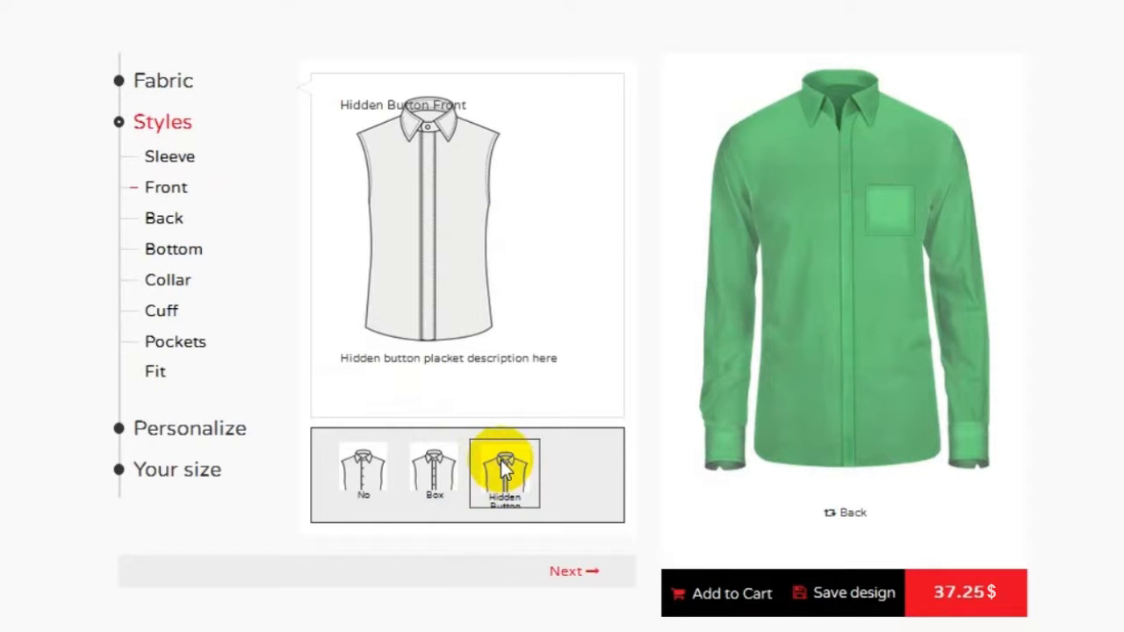
{"action": "left_click", "coordinate": [169, 220]}
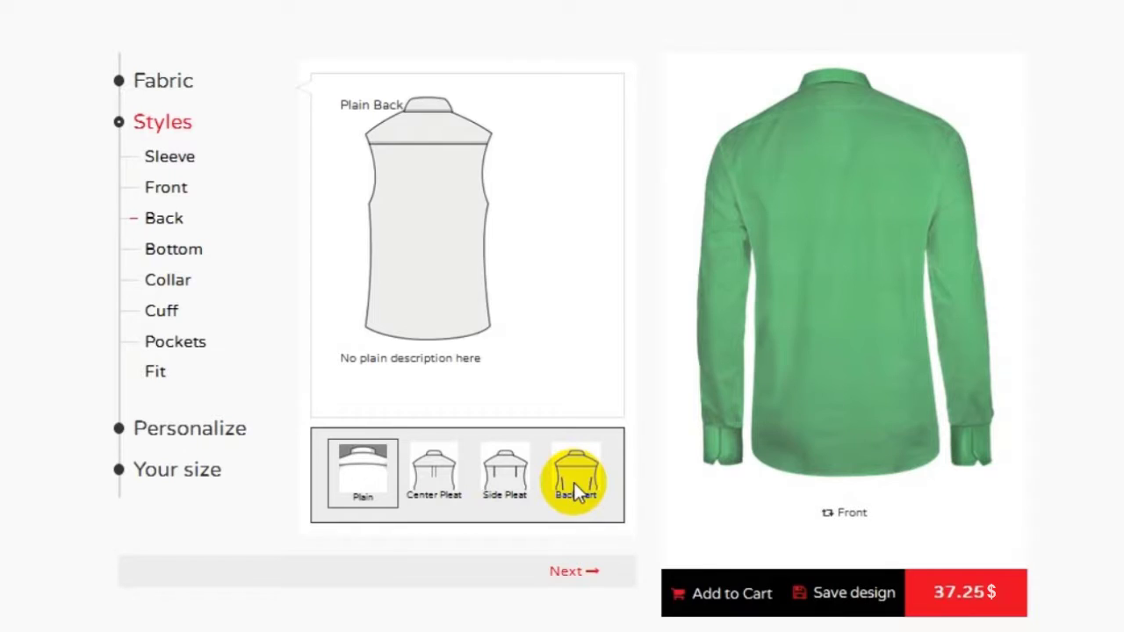
Choose a Back Dart back and a Rounded bottom hem for the shirt
{"action": "left_click", "coordinate": [573, 482]}
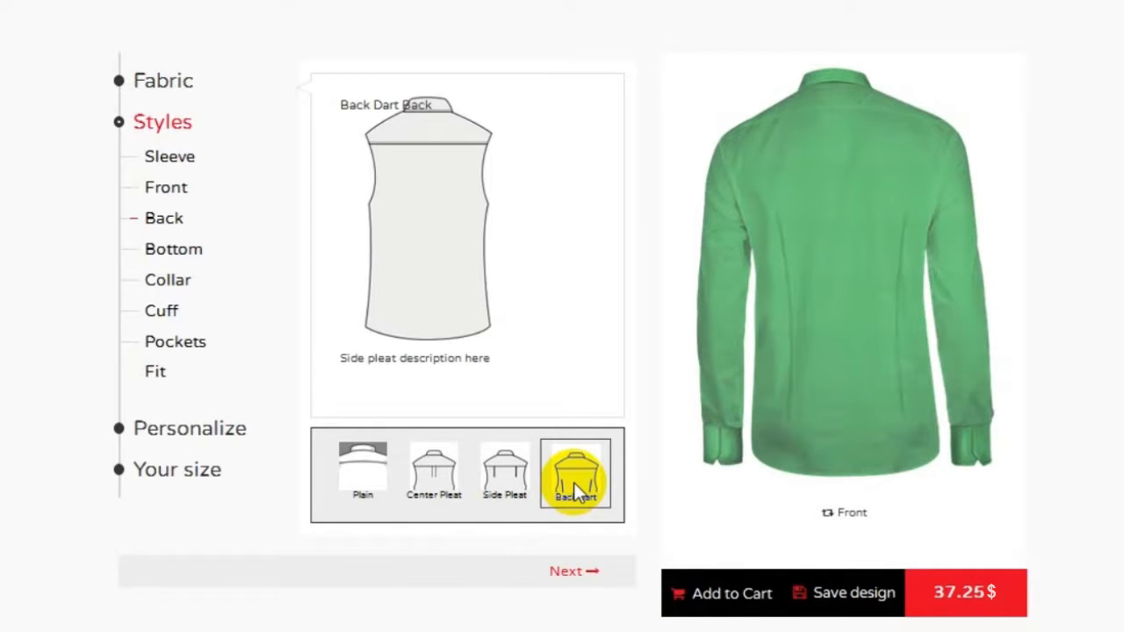
{"action": "left_click", "coordinate": [186, 255]}
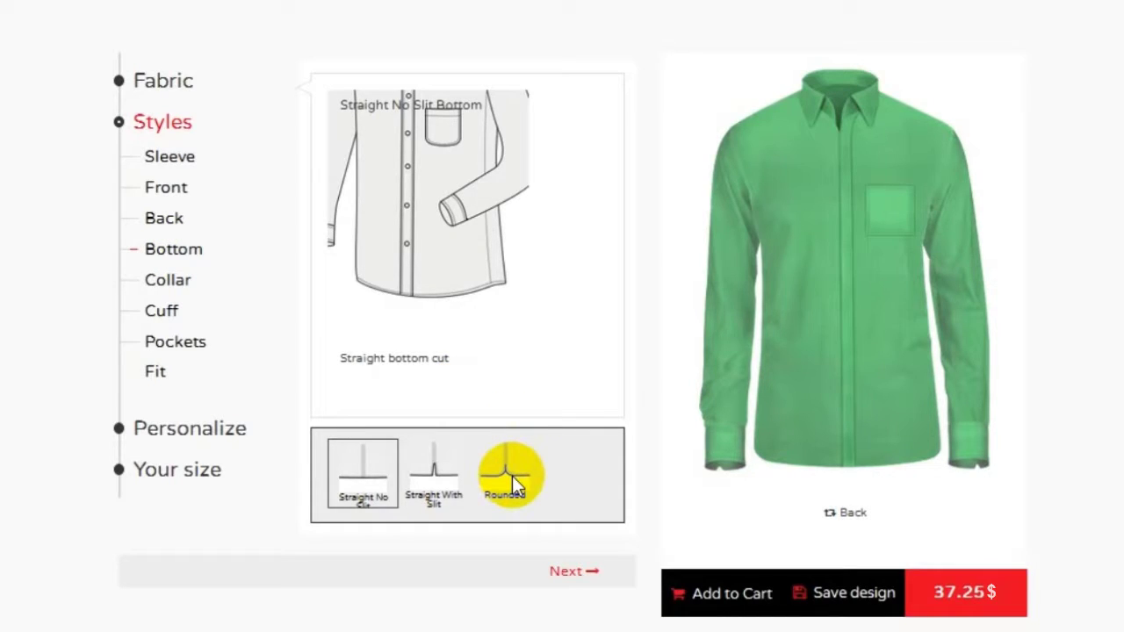
{"action": "left_click", "coordinate": [514, 476]}
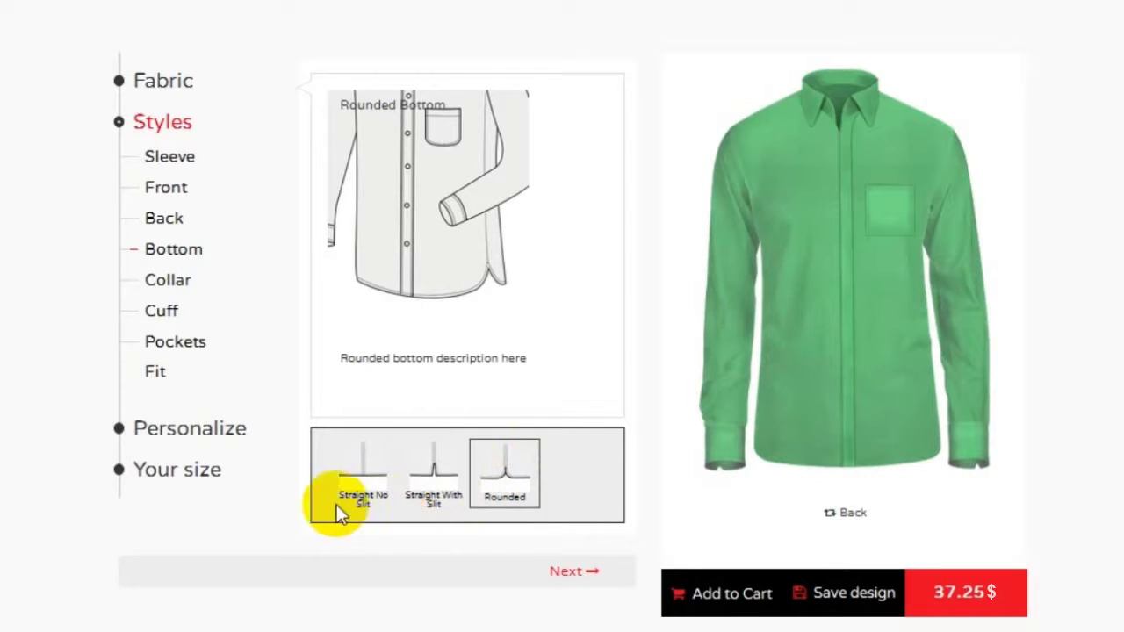
{"action": "left_click", "coordinate": [154, 281]}
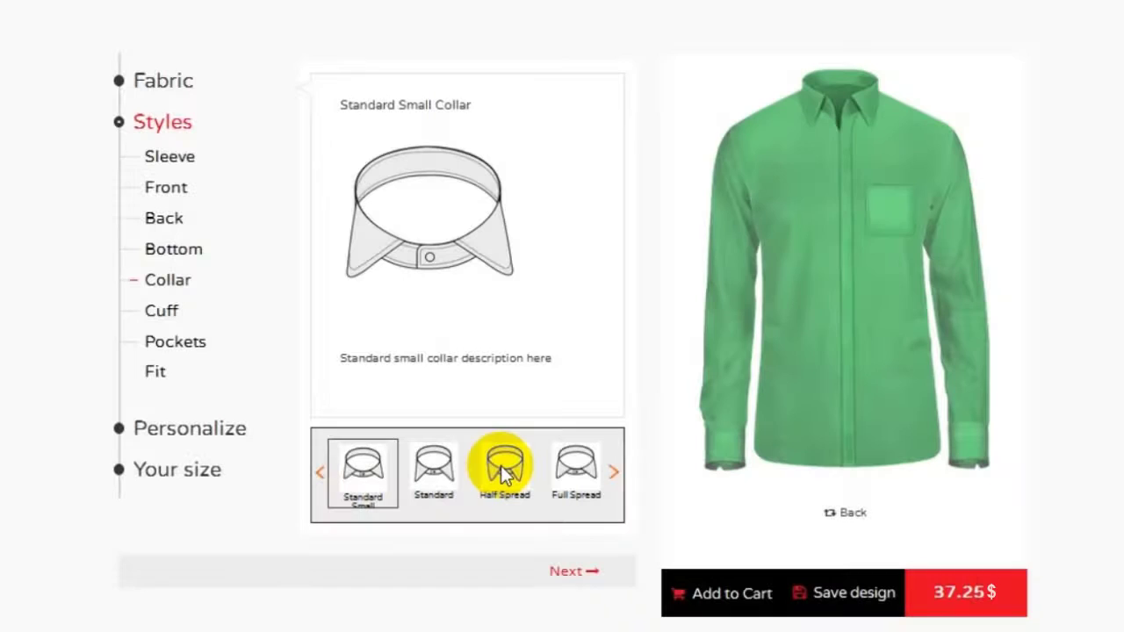
Choose a Half Spread collar and Single Button Cut cuffs
{"action": "left_click", "coordinate": [504, 473]}
{"action": "left_click", "coordinate": [172, 313]}
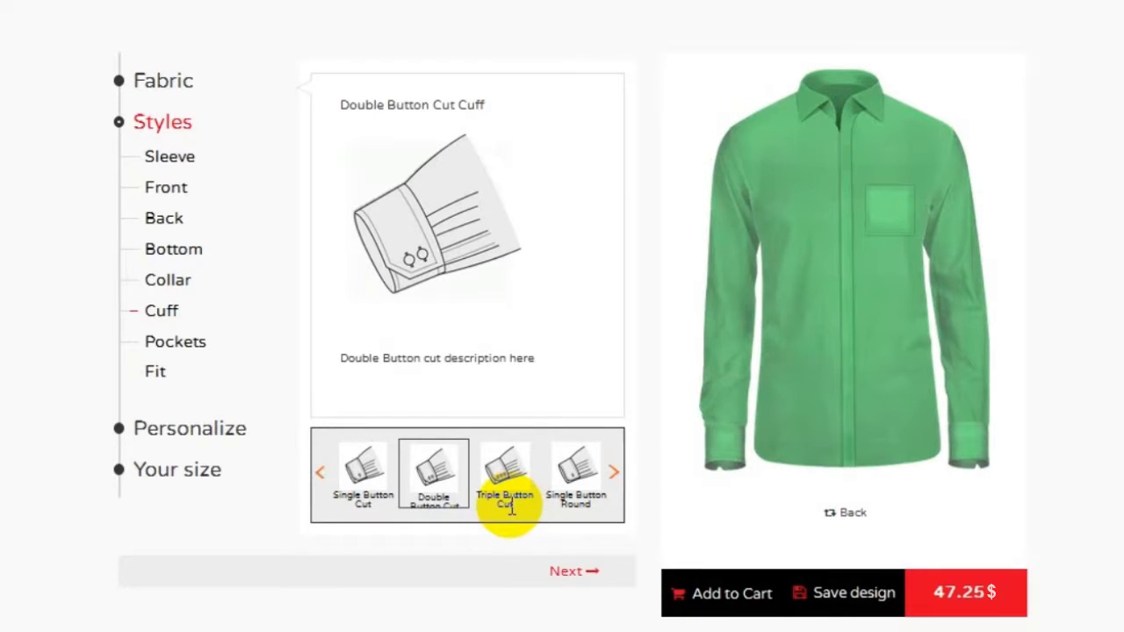
{"action": "left_click", "coordinate": [367, 461]}
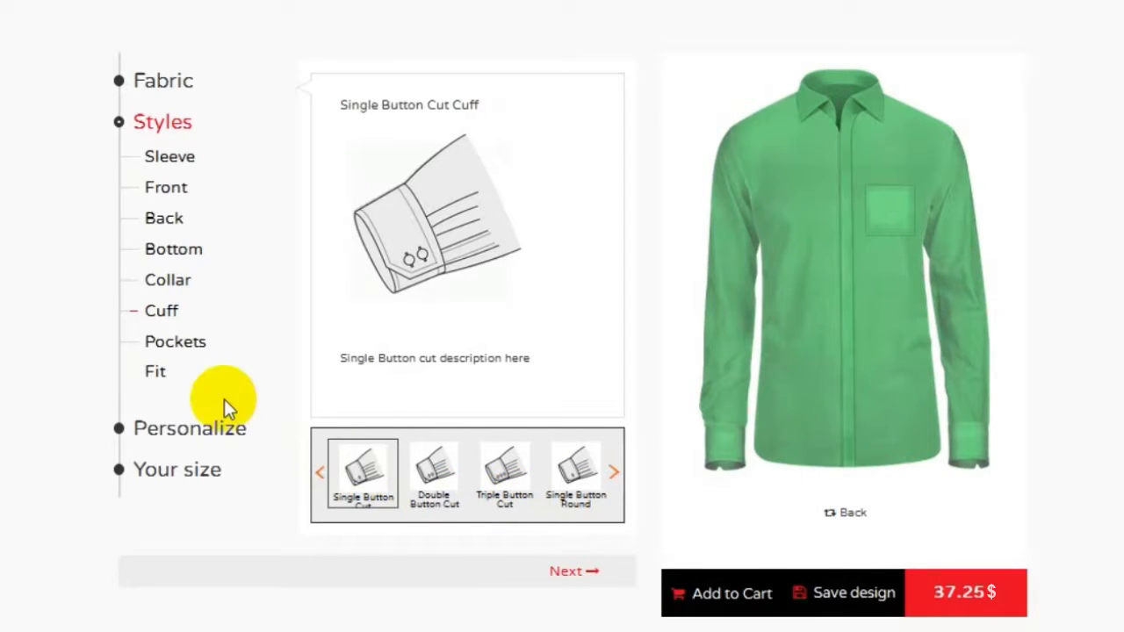
Set the pocket option to No, leaving the shirt without a chest pocket
{"action": "left_click", "coordinate": [179, 342]}
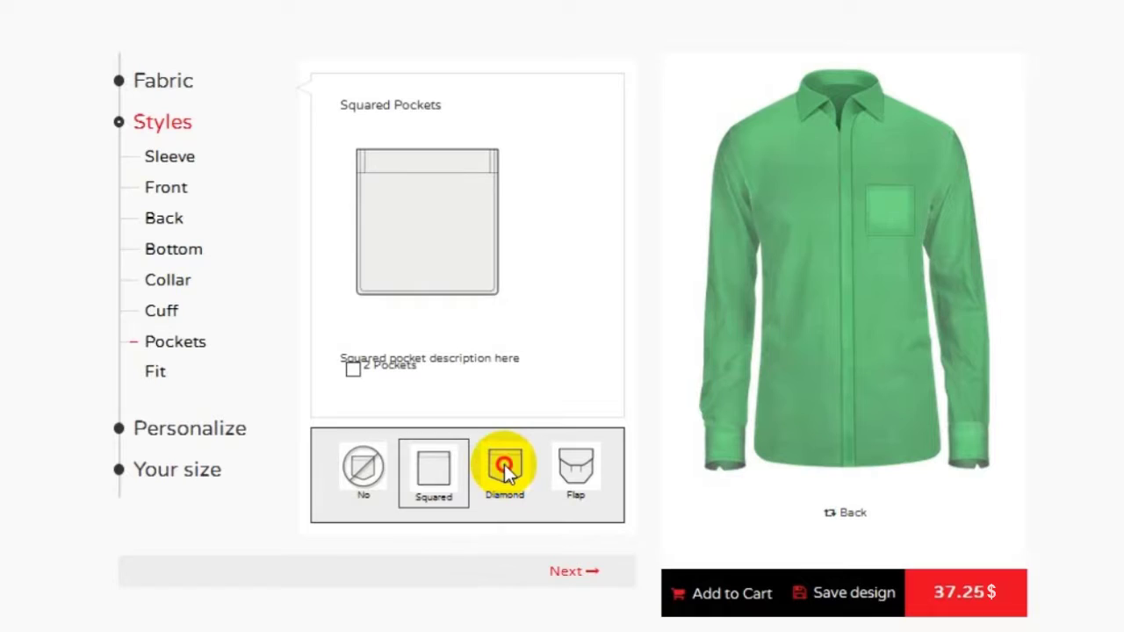
{"action": "left_click", "coordinate": [506, 472]}
{"action": "left_click", "coordinate": [448, 471]}
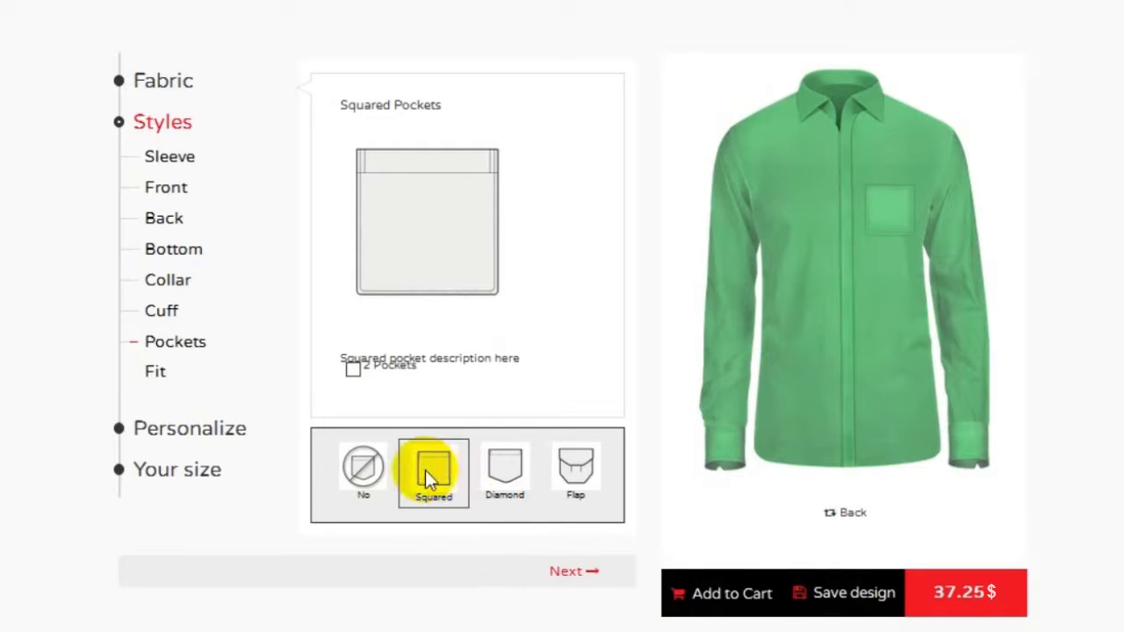
{"action": "left_click", "coordinate": [364, 474]}
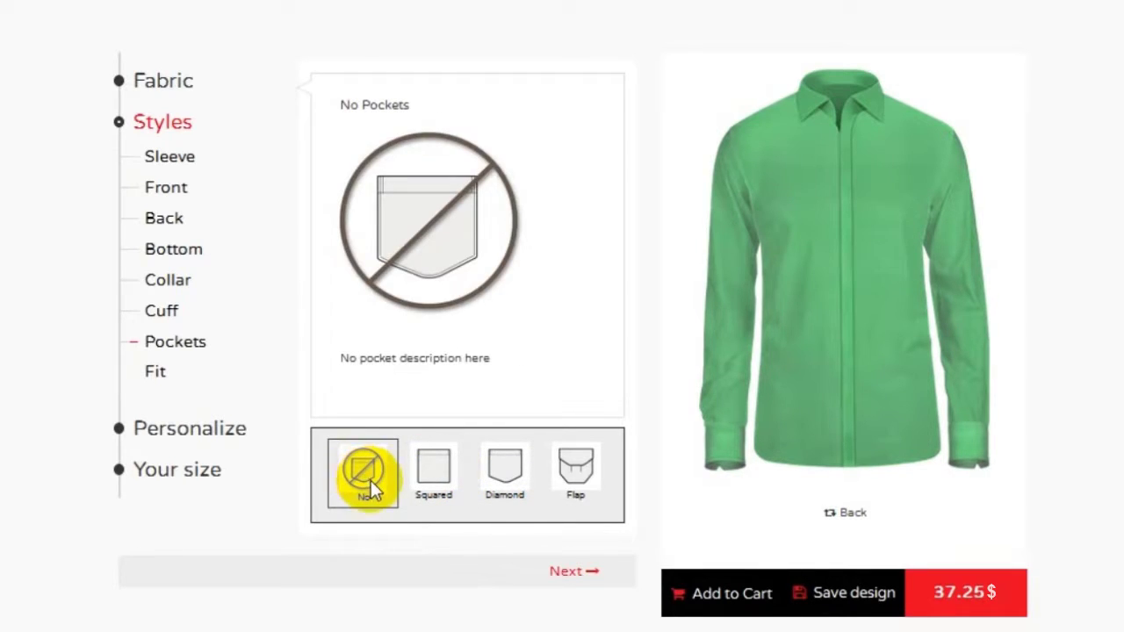
Make the shirt a Slim fit
{"action": "left_click", "coordinate": [163, 375]}
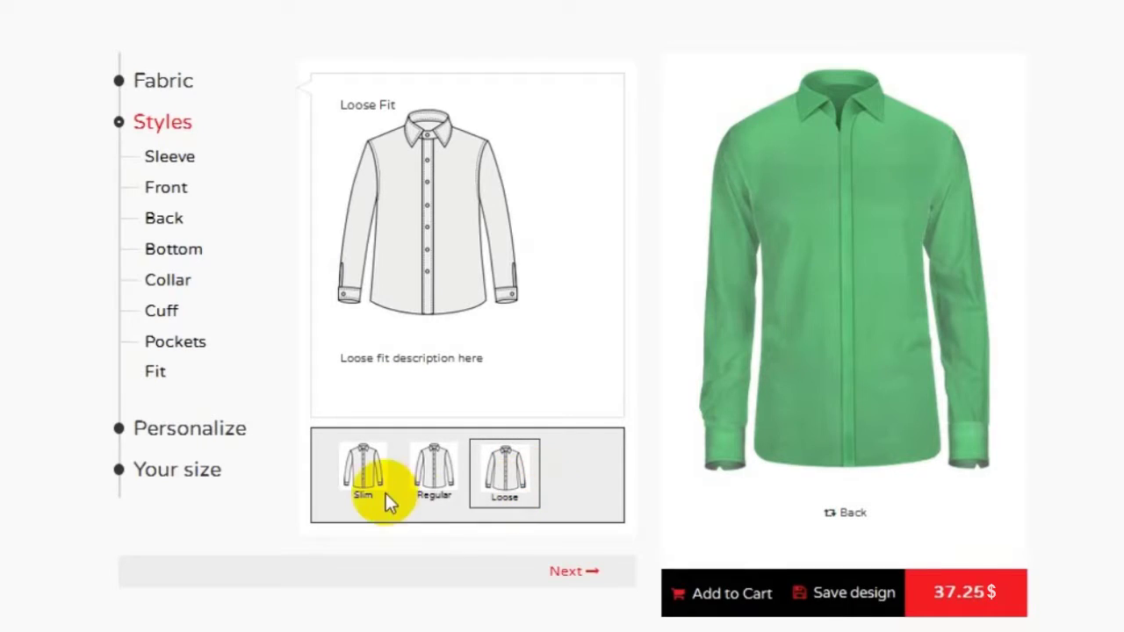
{"action": "left_click", "coordinate": [362, 479]}
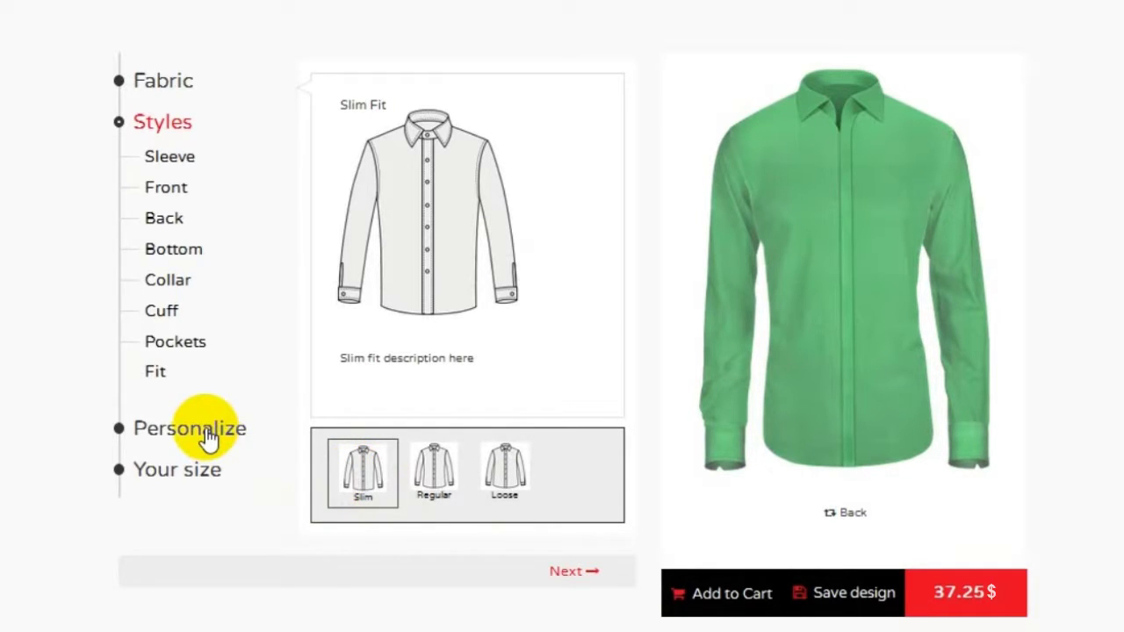
{"action": "left_click", "coordinate": [166, 428]}
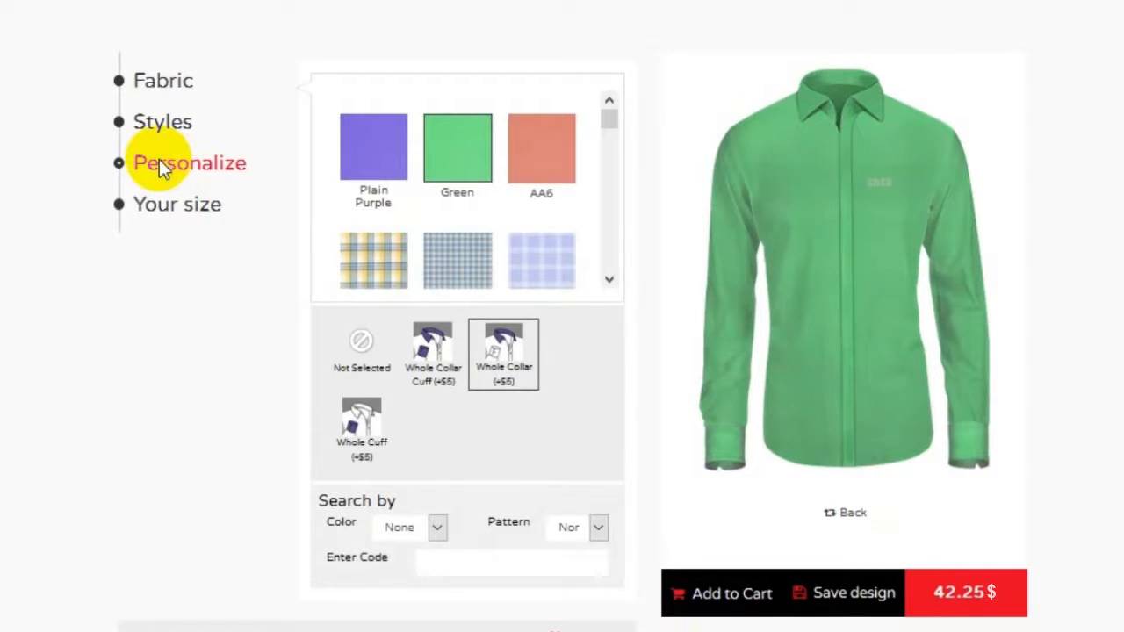
Set the contrast fabric to Whole Collar only (+$5) instead of collar and cuffs
{"action": "left_click", "coordinate": [159, 165]}
{"action": "left_click", "coordinate": [443, 358]}
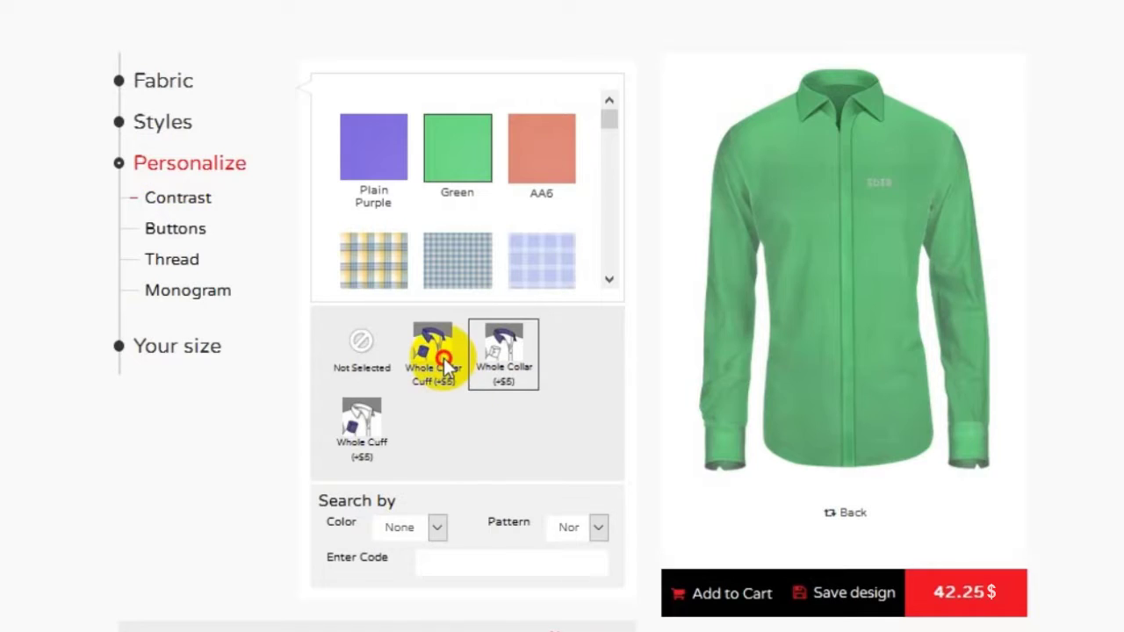
{"action": "left_click", "coordinate": [507, 356]}
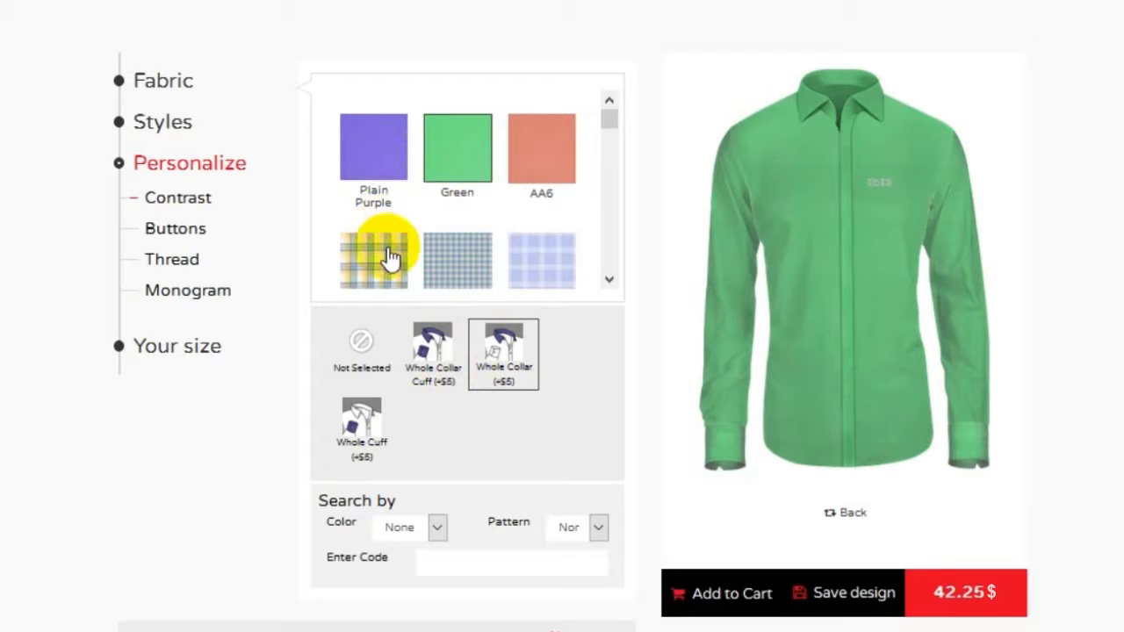
{"action": "left_click", "coordinate": [208, 304]}
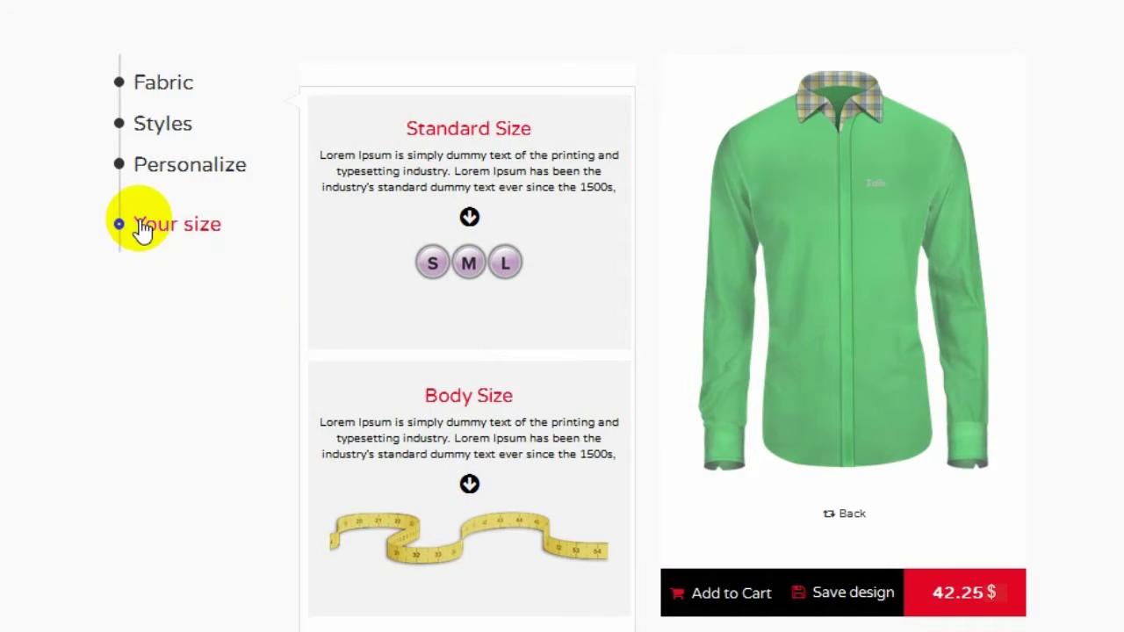
Show the Your size step with Standard Size S, M, L and Body Size options
{"action": "left_click", "coordinate": [138, 230]}
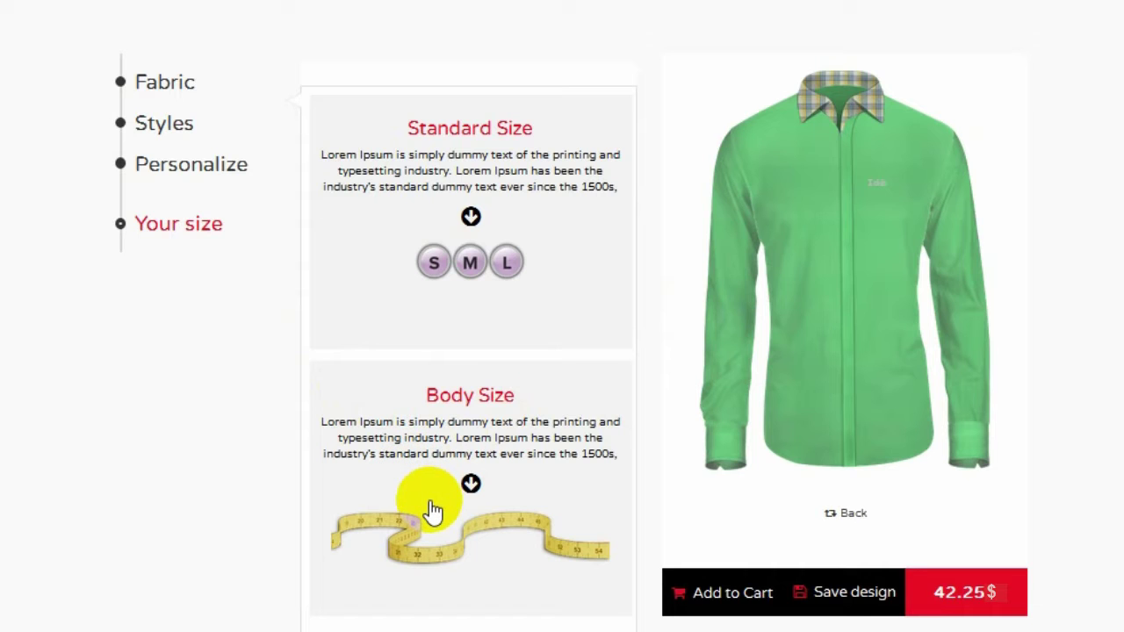
Switch to Body Size measurements in Inch and step through the Hip, Chest and Neck fields
{"action": "left_click", "coordinate": [472, 487]}
{"action": "scroll", "coordinate": [417, 435], "scroll_direction": "down", "scroll_amount": 5}
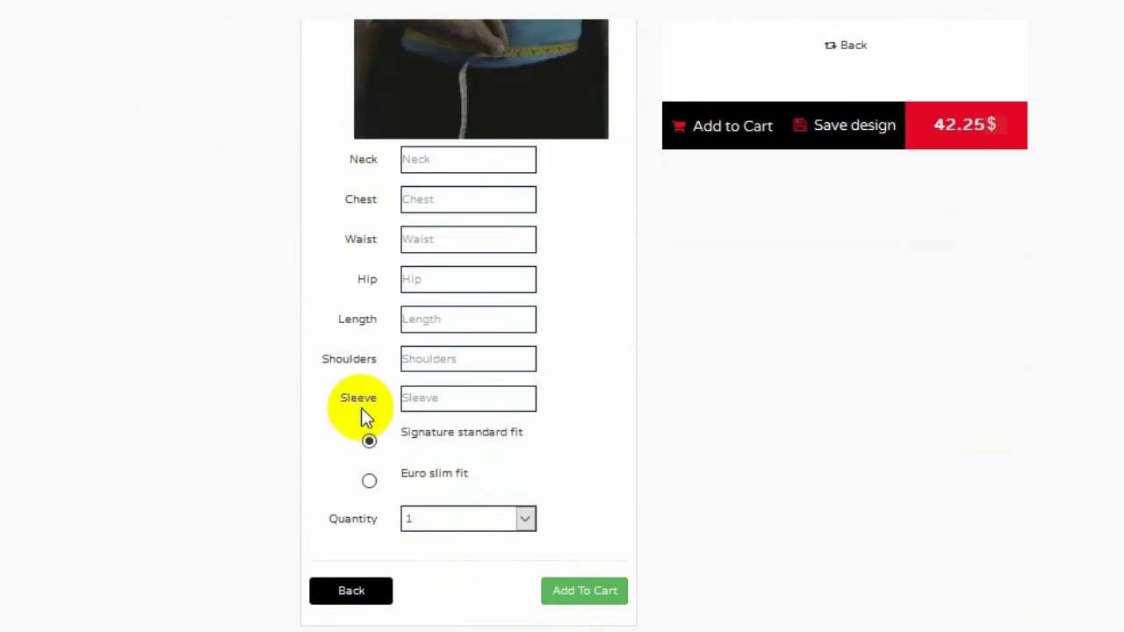
{"action": "scroll", "coordinate": [372, 422], "scroll_direction": "up", "scroll_amount": 5}
{"action": "left_click", "coordinate": [418, 109]}
{"action": "scroll", "coordinate": [435, 351], "scroll_direction": "down", "scroll_amount": 2}
{"action": "scroll", "coordinate": [439, 392], "scroll_direction": "down", "scroll_amount": 1}
{"action": "left_click", "coordinate": [452, 468]}
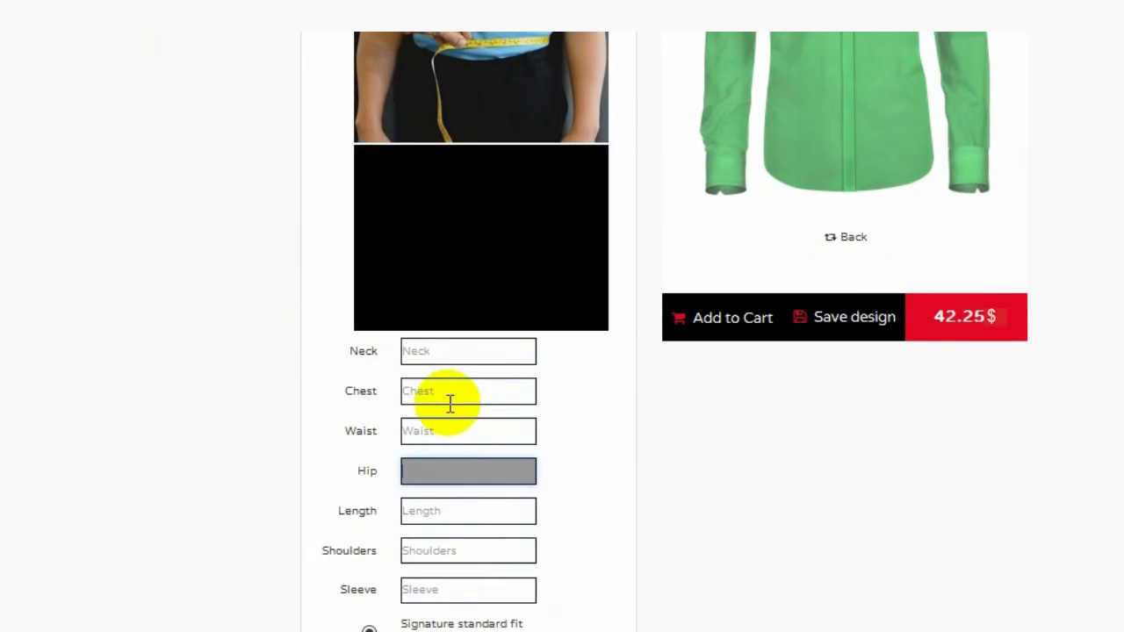
{"action": "left_click", "coordinate": [446, 392]}
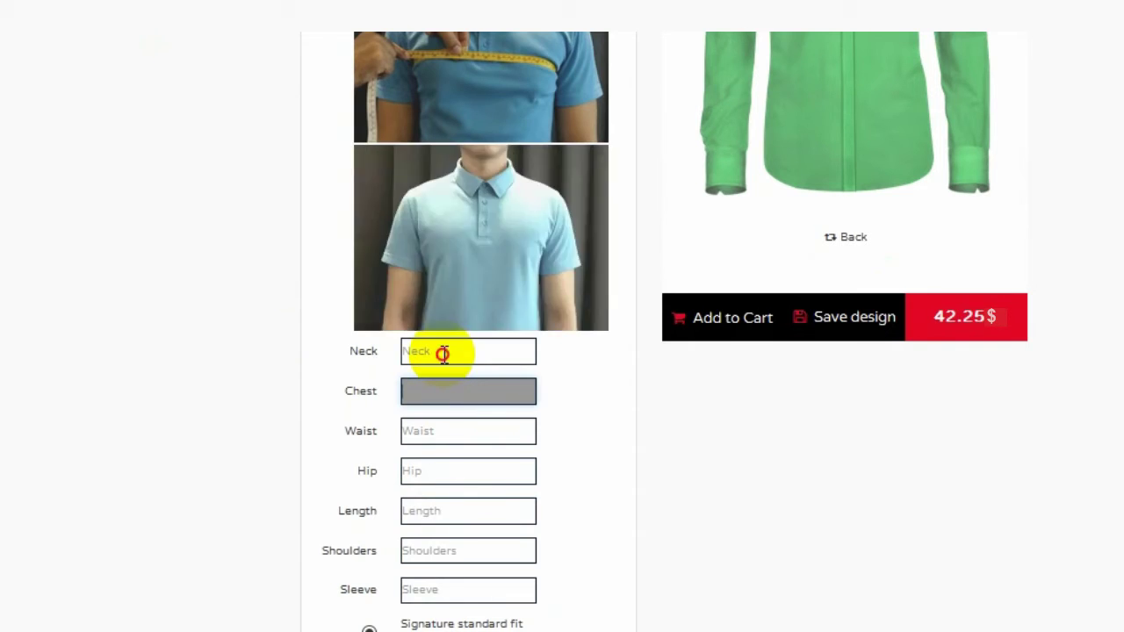
{"action": "left_click", "coordinate": [444, 353]}
{"action": "scroll", "coordinate": [443, 360], "scroll_direction": "up", "scroll_amount": 3}
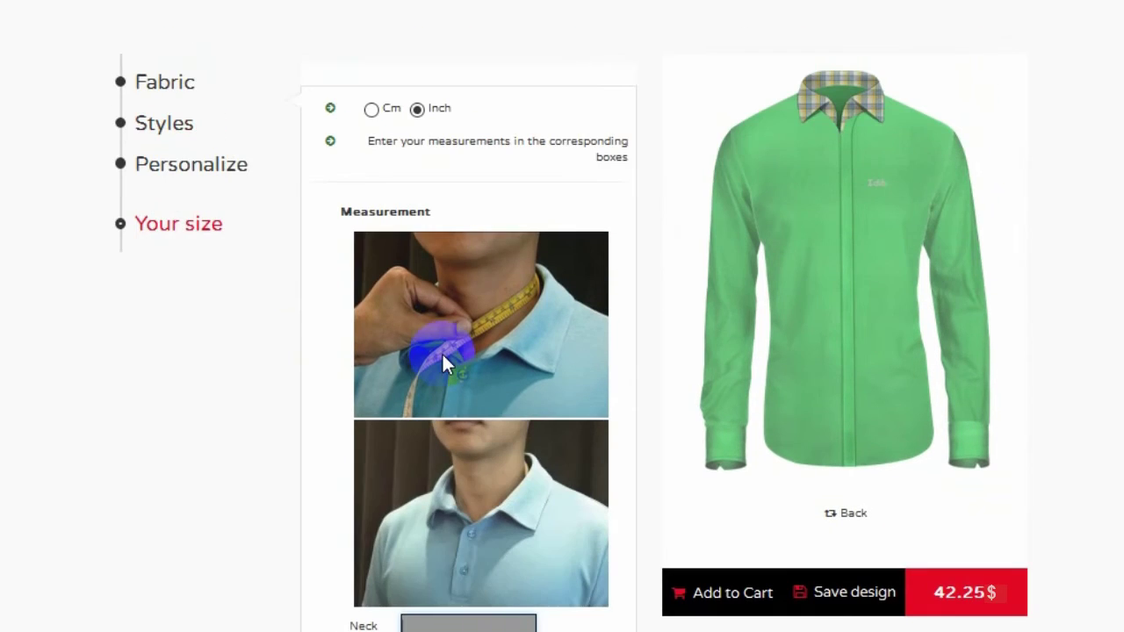
Pick Standard Size and set the fit dropdown to M, keeping quantity 1
{"action": "left_click", "coordinate": [200, 233]}
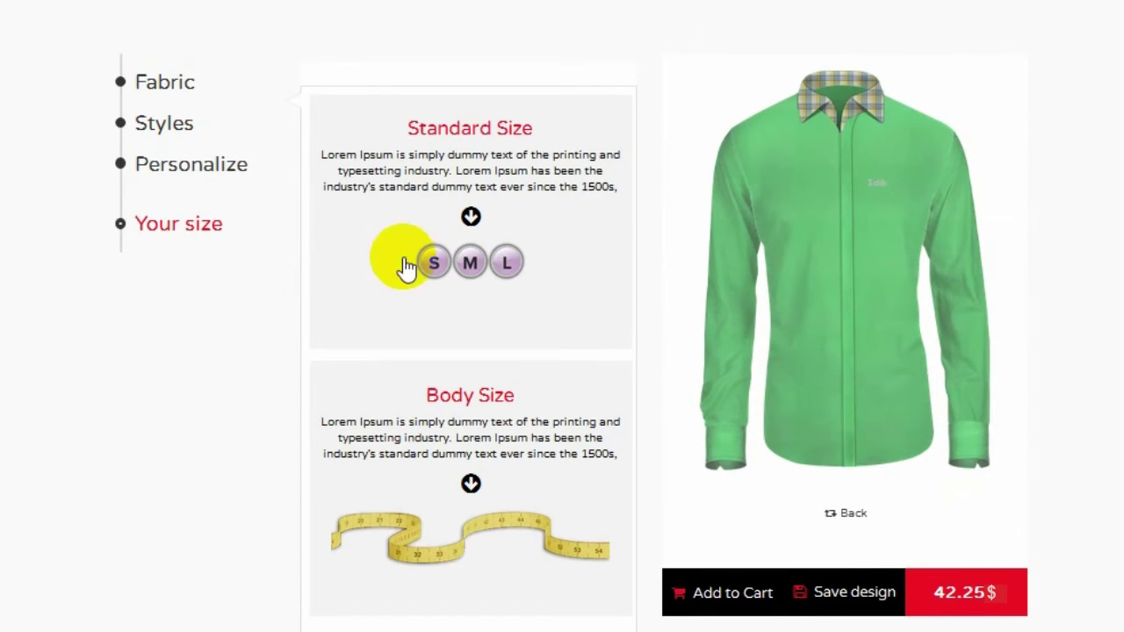
{"action": "left_click", "coordinate": [466, 265]}
{"action": "left_click", "coordinate": [442, 273]}
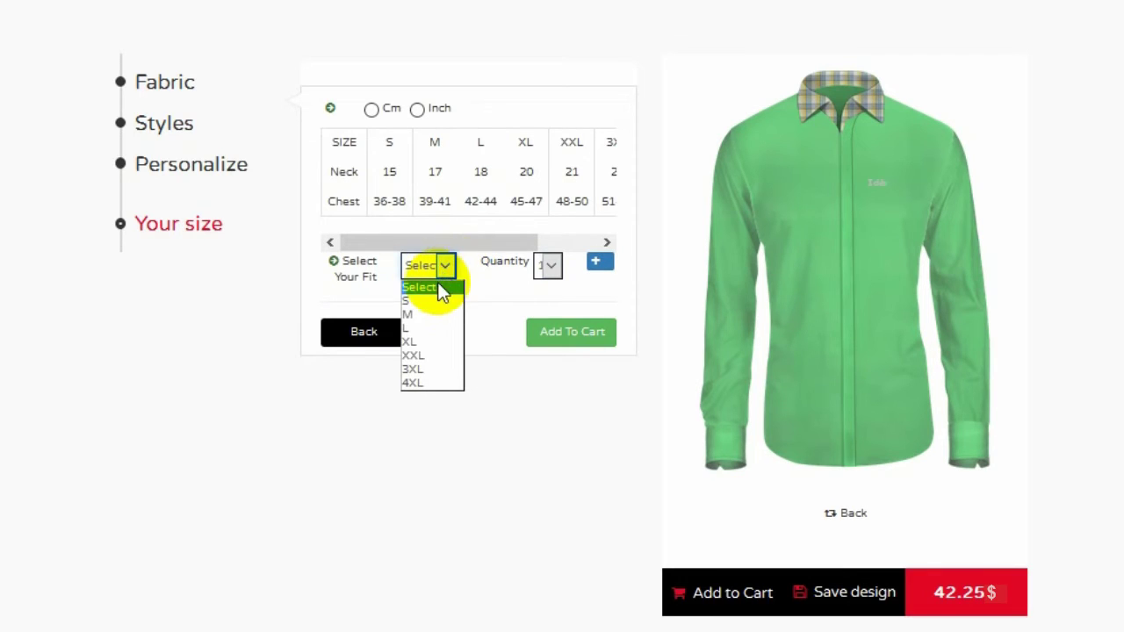
{"action": "left_click", "coordinate": [436, 312]}
{"action": "left_click", "coordinate": [553, 263]}
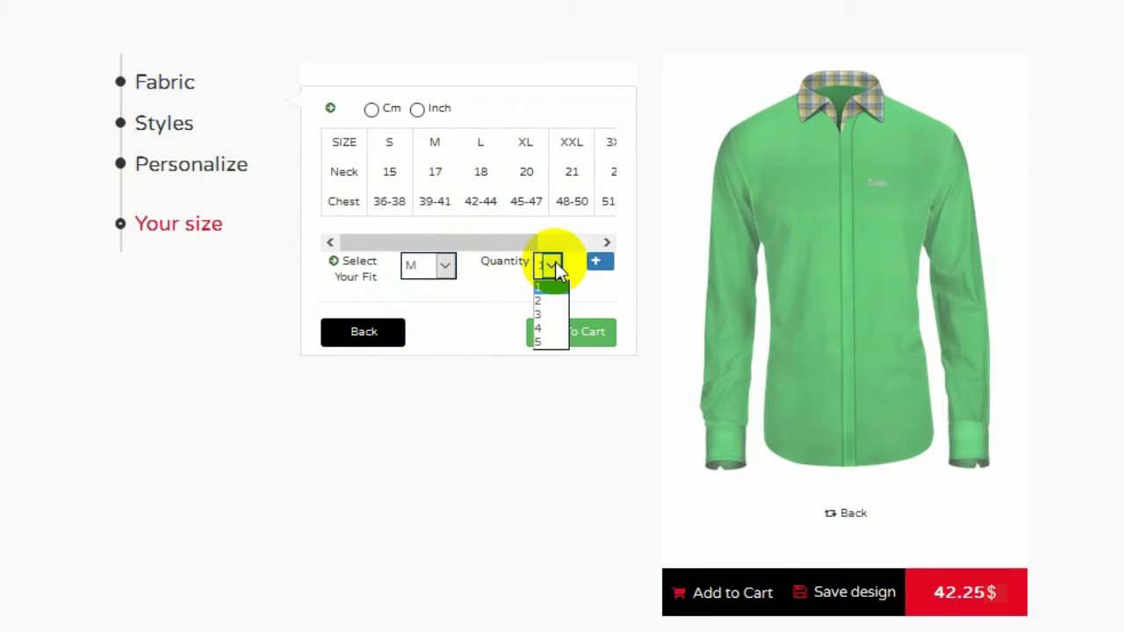